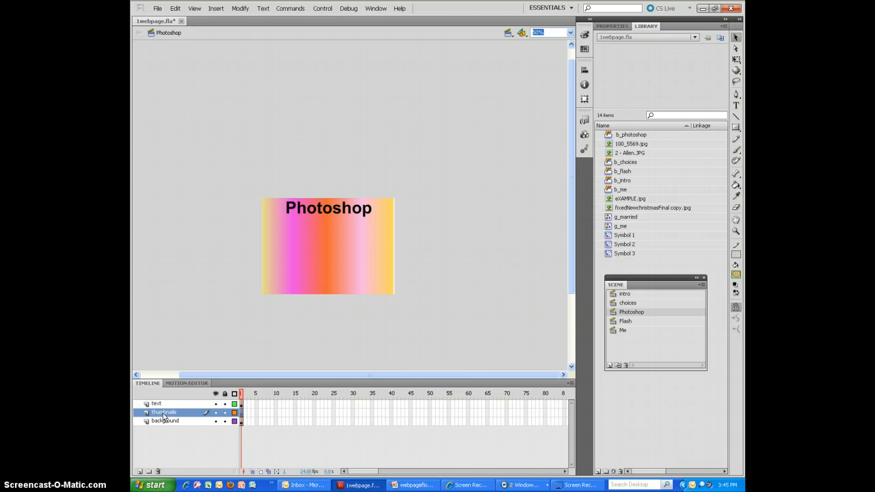
- Import eXAMPLE.jpg from the examples folder into the library without replacing existing items
click(157, 8)
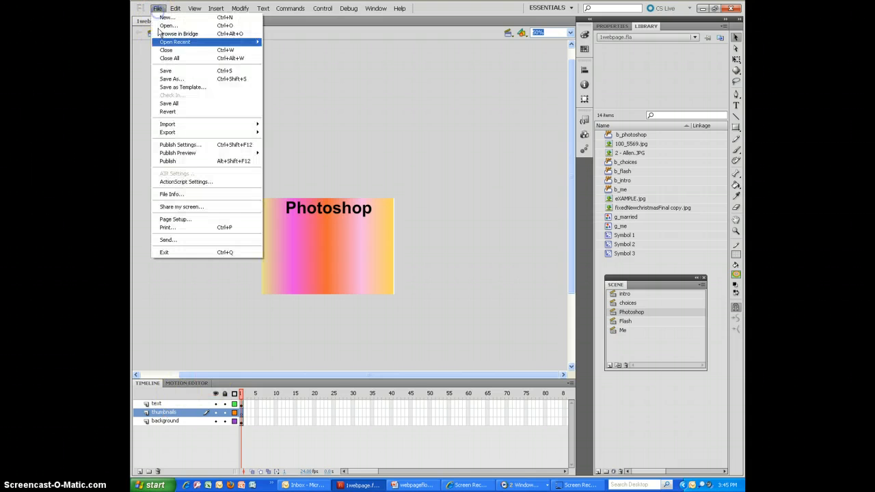
mouse_move(168, 124)
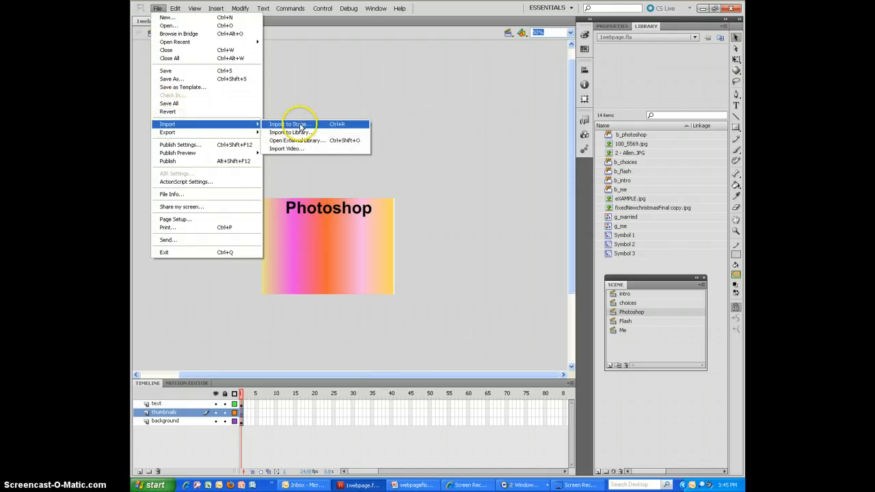
click(302, 133)
click(524, 162)
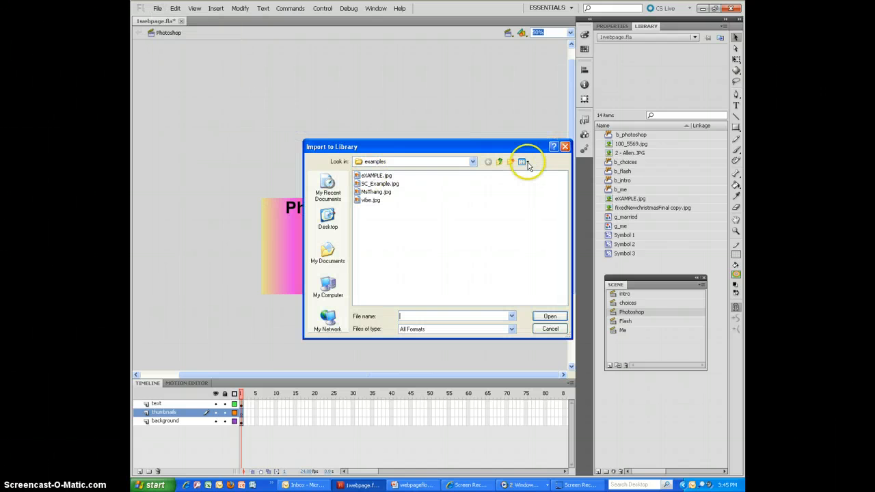
click(530, 171)
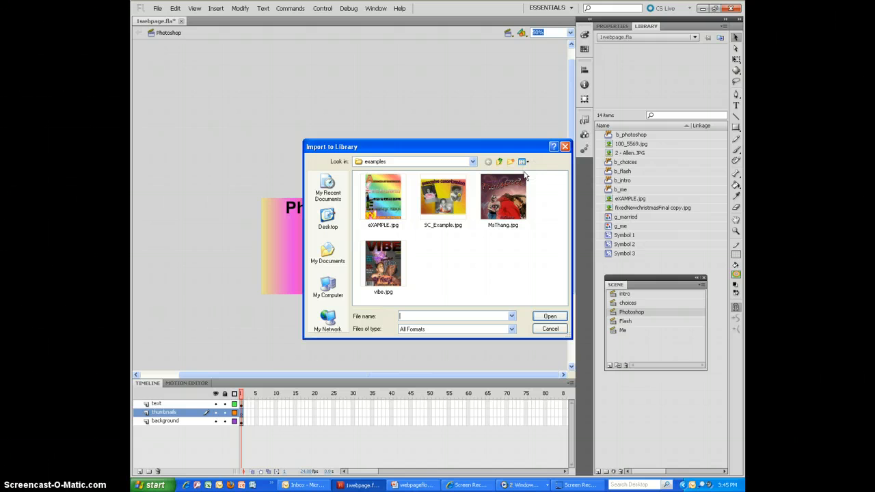
double_click(385, 210)
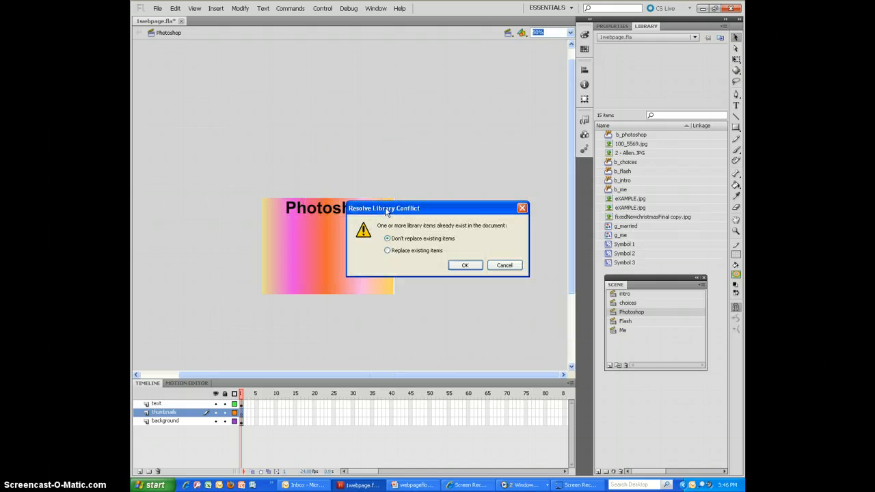
click(458, 265)
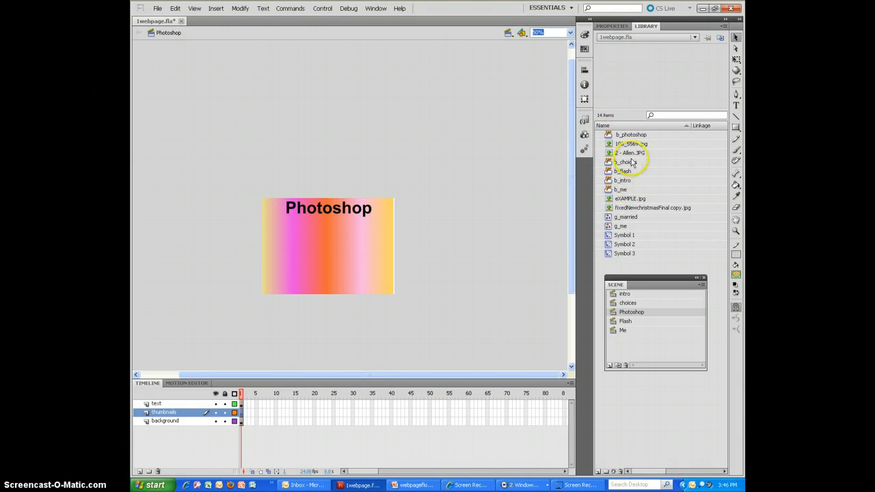
- Place eXAMPLE.jpg on the thumbnails layer, shrink it to about 118 by 153 px, and position it below the Photoshop title near the stage's left edge
click(630, 200)
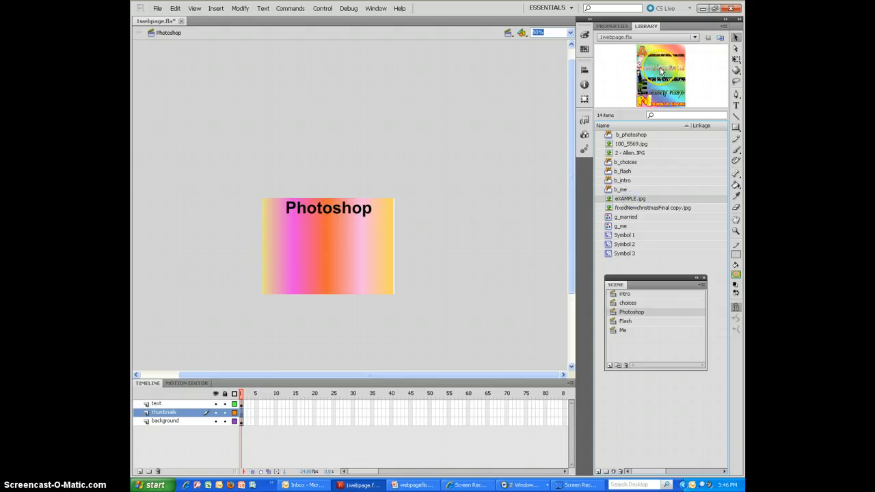
drag(293, 244, 294, 246)
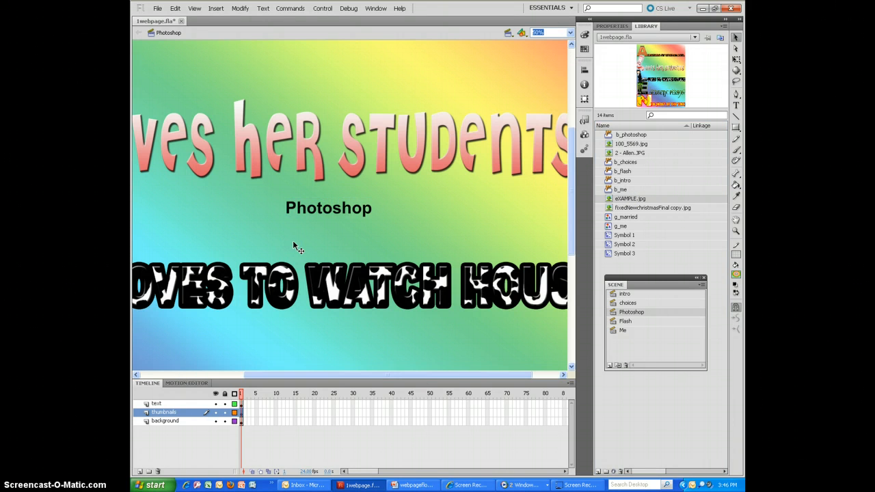
click(613, 26)
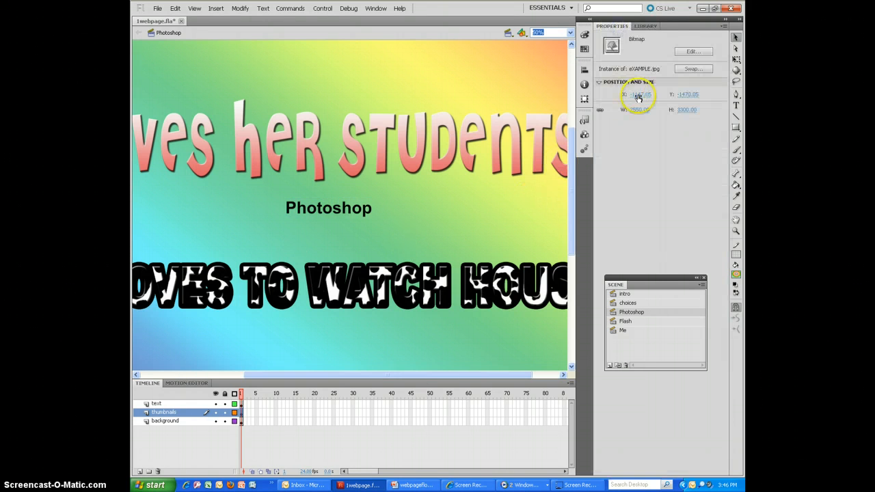
drag(647, 114, 485, 130)
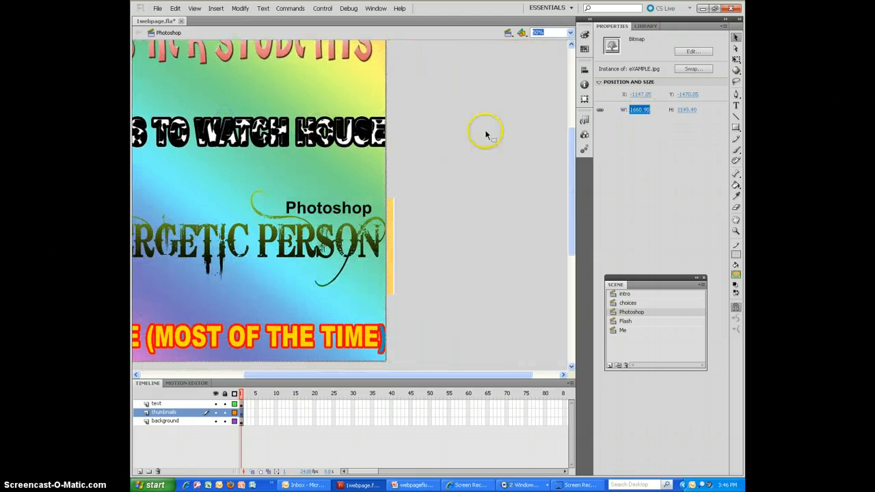
drag(643, 112, 243, 112)
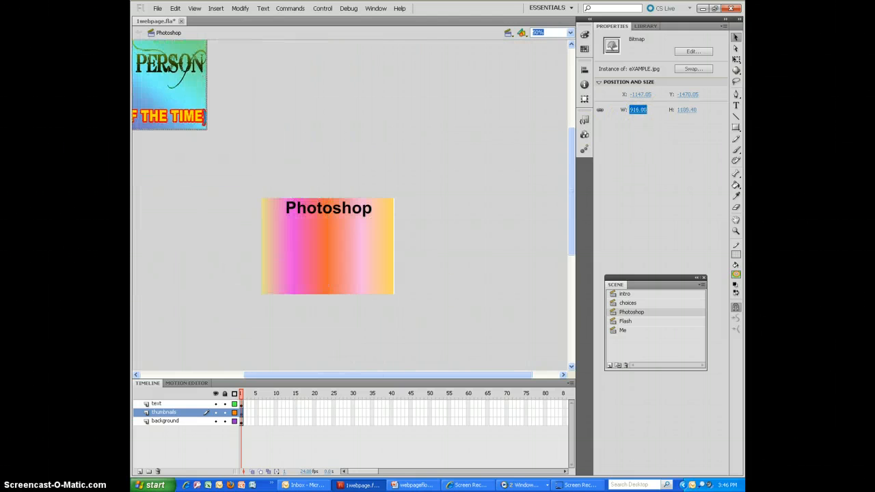
drag(160, 67, 396, 322)
drag(638, 110, 262, 109)
mouse_move(288, 242)
mouse_down()
mouse_move(285, 251)
mouse_move(277, 239)
mouse_up()
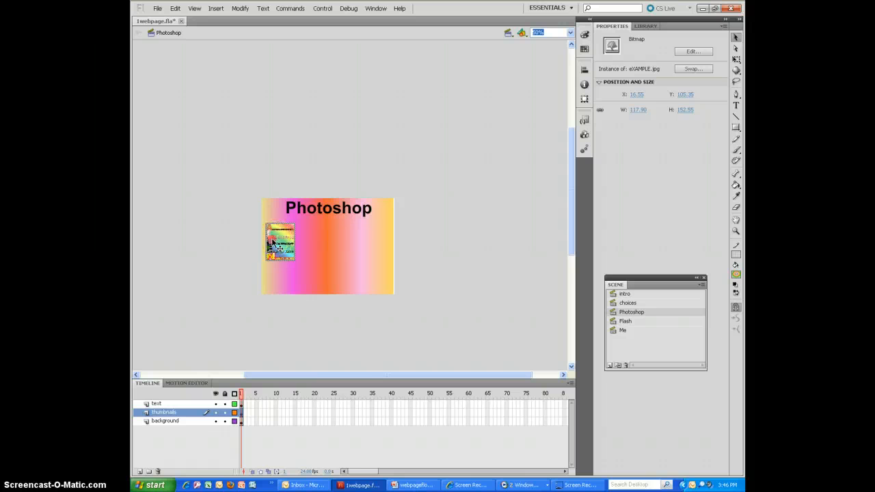
- Convert the eXAMPLE.jpg thumbnail into a button symbol named b_acrostic
right_click(273, 242)
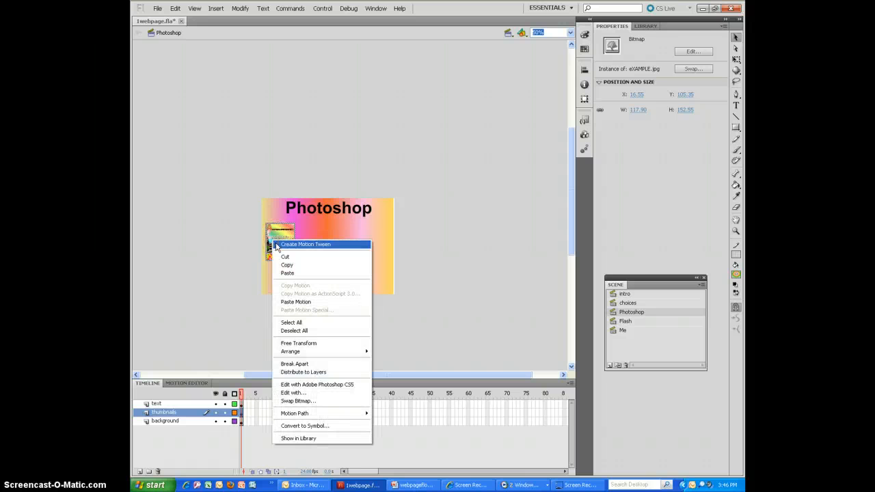
click(317, 426)
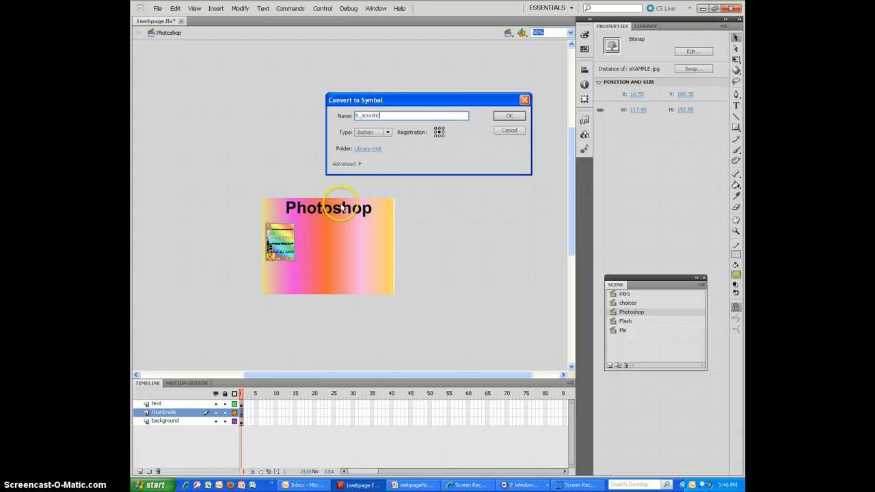
click(508, 116)
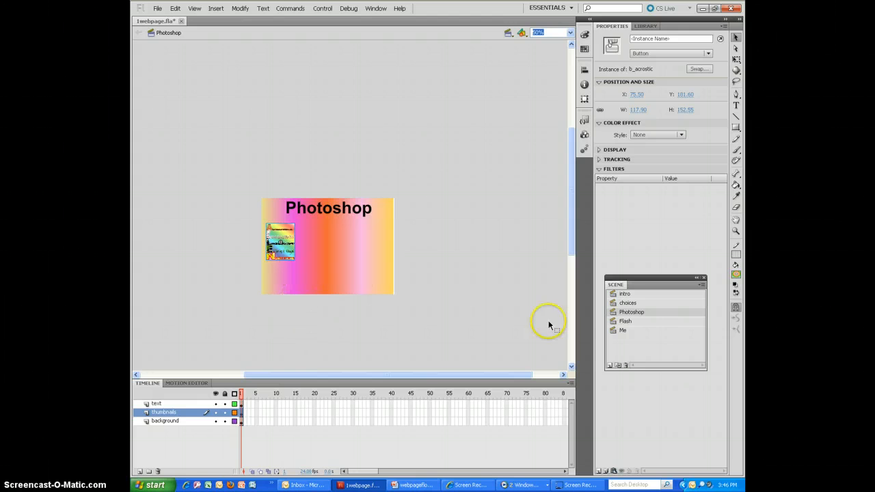
- Add a new scene after the Me scene and name it Acrostic
click(610, 365)
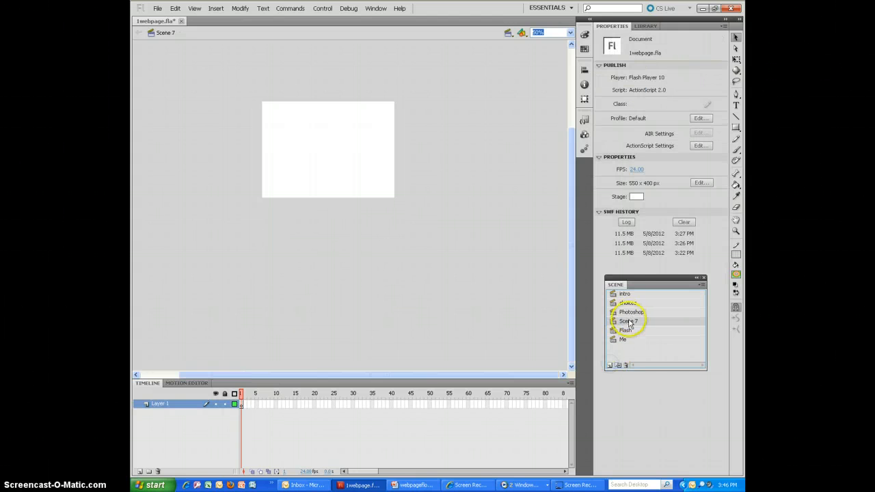
drag(628, 344, 625, 343)
double_click(624, 340)
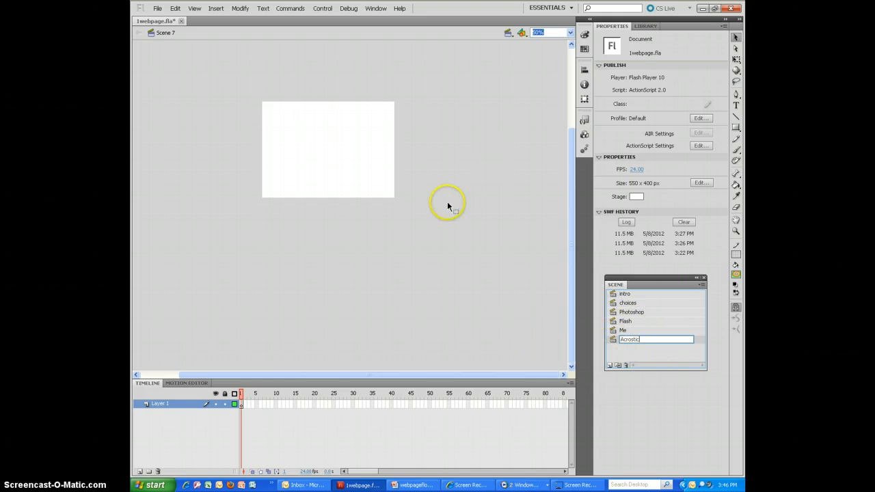
key(Return)
click(655, 28)
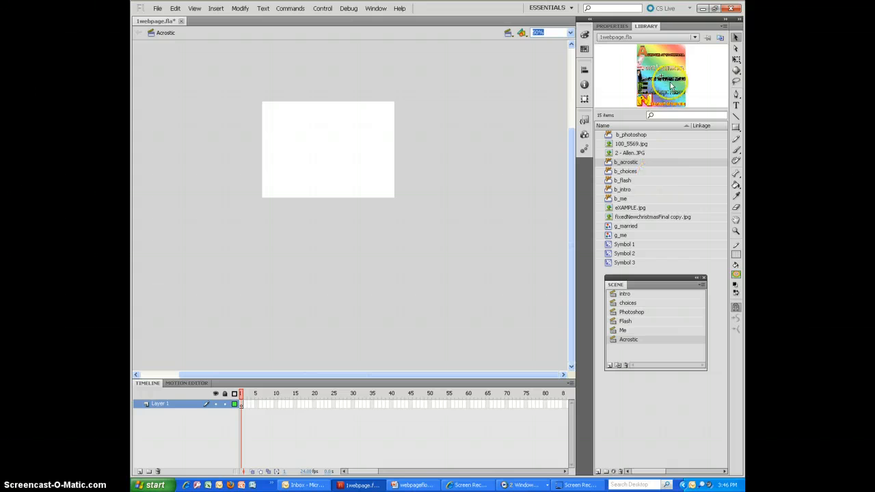
drag(669, 83, 340, 162)
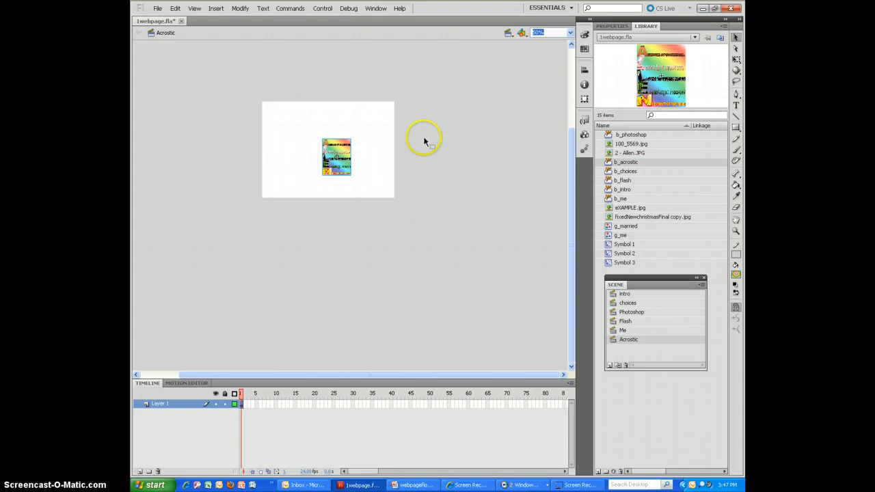
key(Delete)
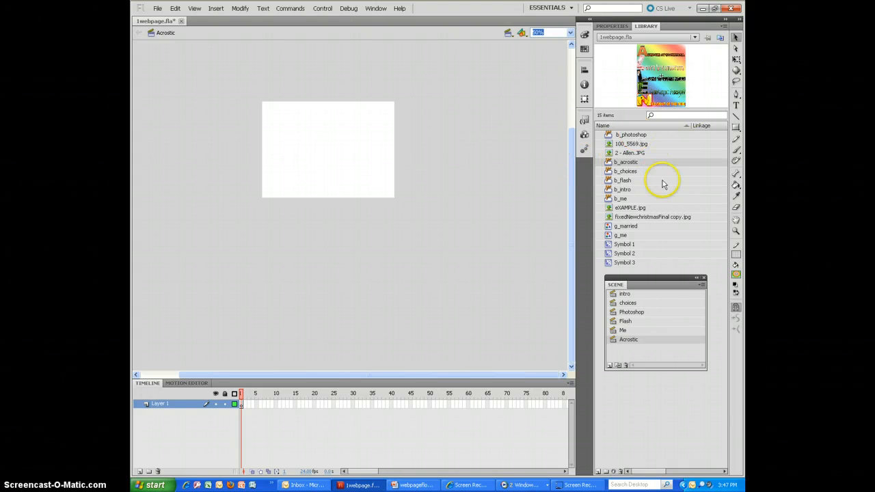
- Place the eXAMPLE.jpg bitmap on the Acrostic scene's stage and scale it to about 301 by 390 px
drag(627, 208, 316, 161)
click(623, 27)
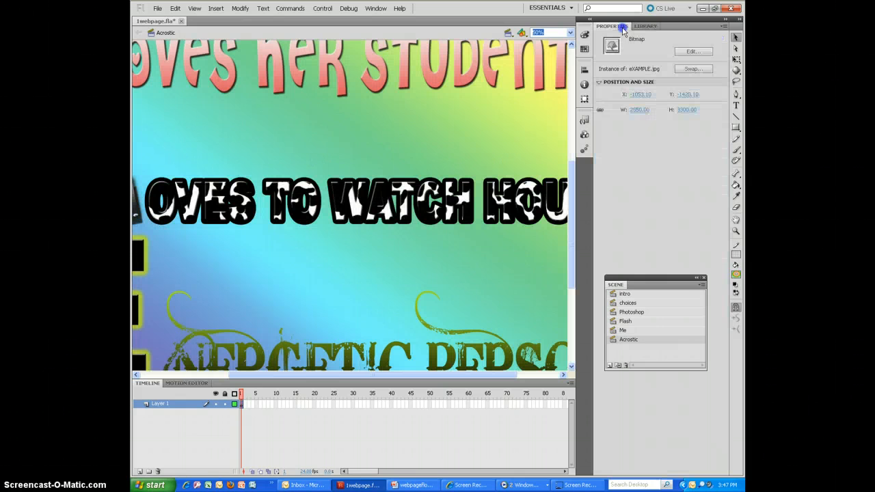
drag(642, 110, 221, 90)
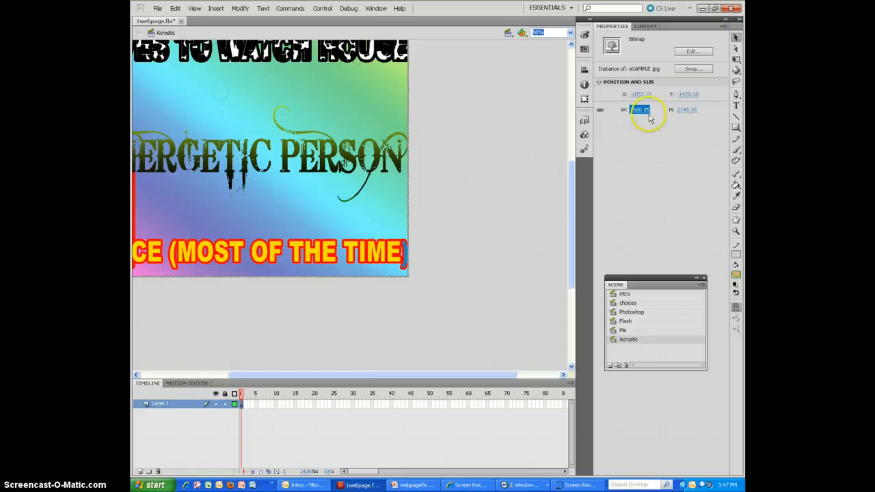
drag(641, 111, 389, 100)
drag(214, 67, 401, 240)
drag(639, 109, 566, 110)
drag(291, 95, 344, 135)
- Center the eXAMPLE.jpg image horizontally and vertically on the stage using Align
click(375, 8)
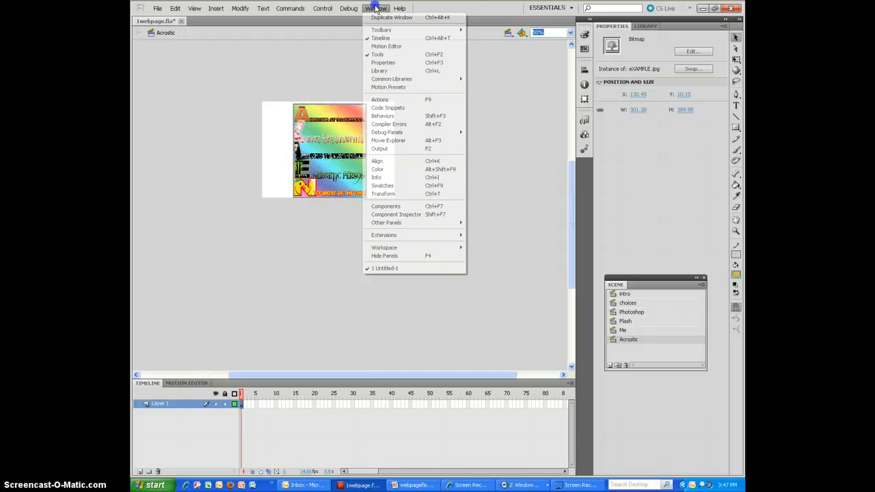
click(399, 160)
click(499, 91)
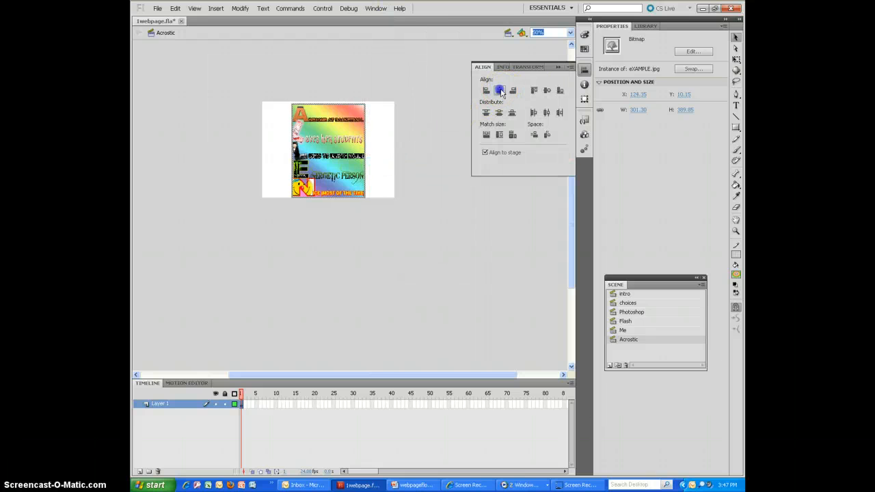
click(547, 90)
drag(499, 71, 632, 134)
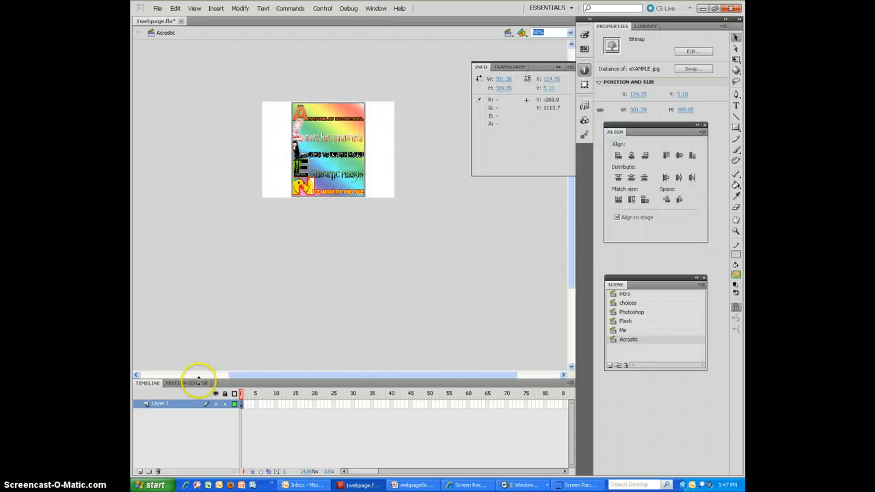
- Rename the image's layer as project and add a layer named bkgd beneath it
double_click(153, 404)
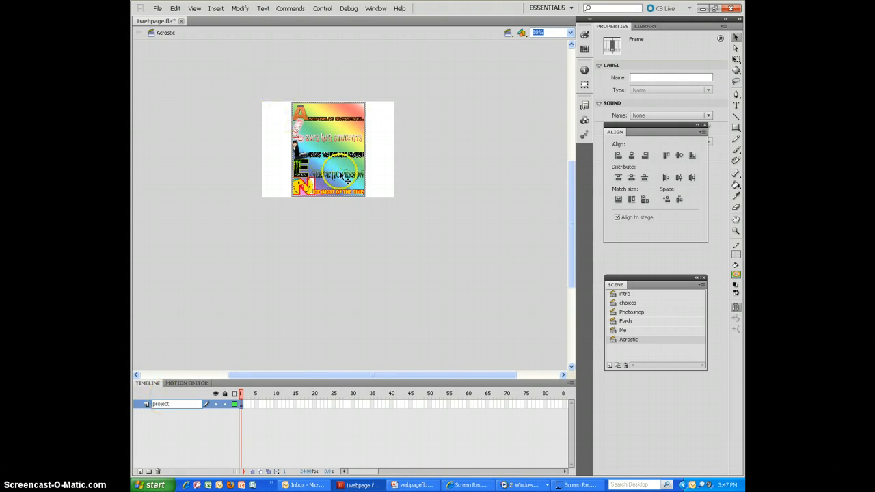
click(139, 473)
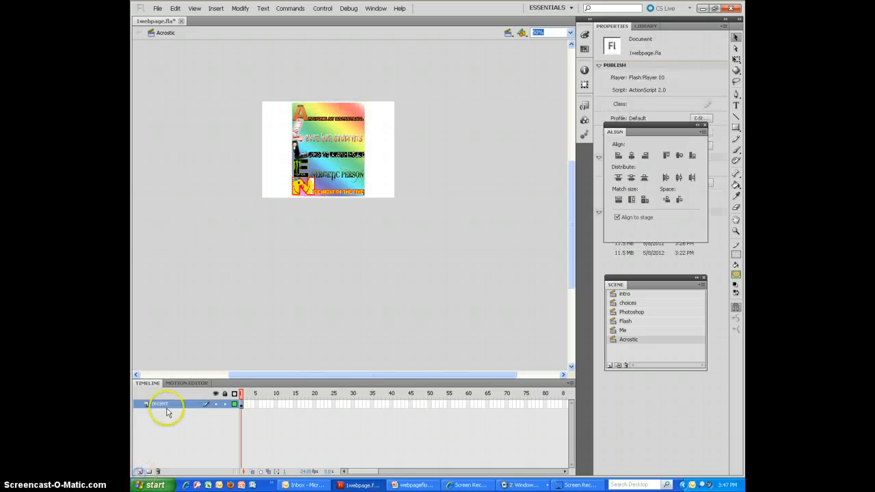
click(140, 472)
double_click(161, 404)
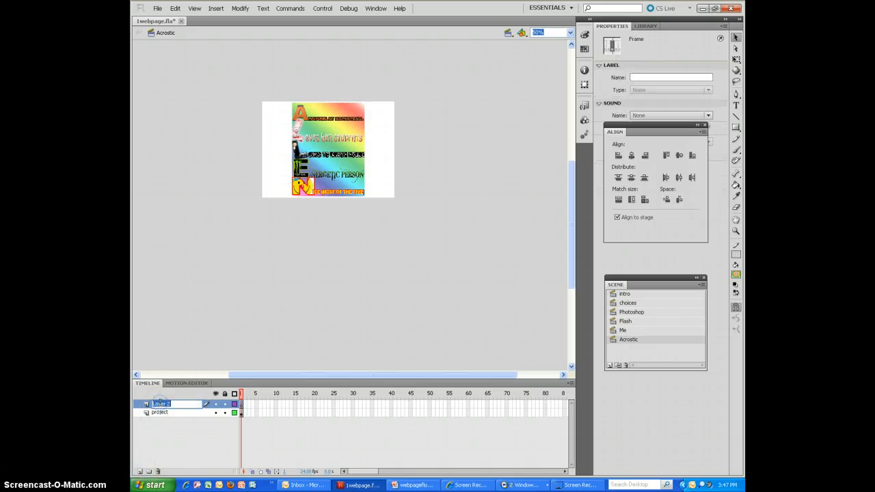
click(165, 433)
drag(160, 405, 161, 418)
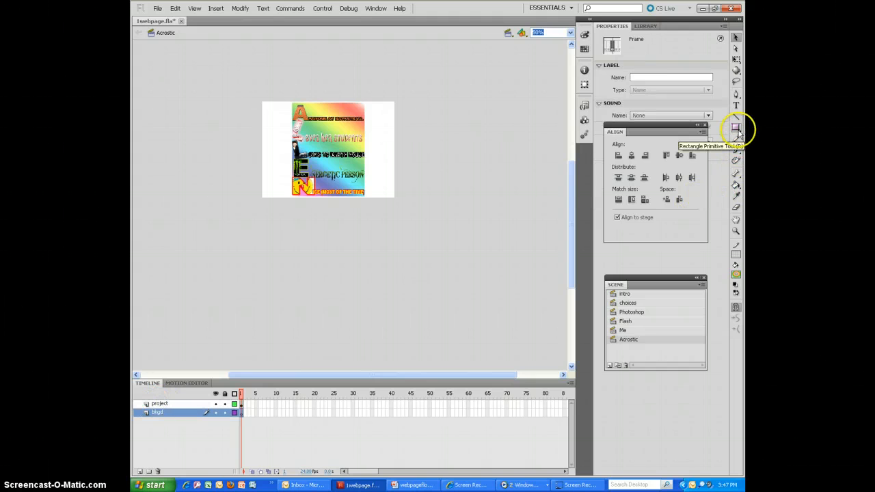
- Draw a gradient-filled rectangle covering the whole stage on the bkgd layer with the Rectangle tool
drag(738, 132, 697, 127)
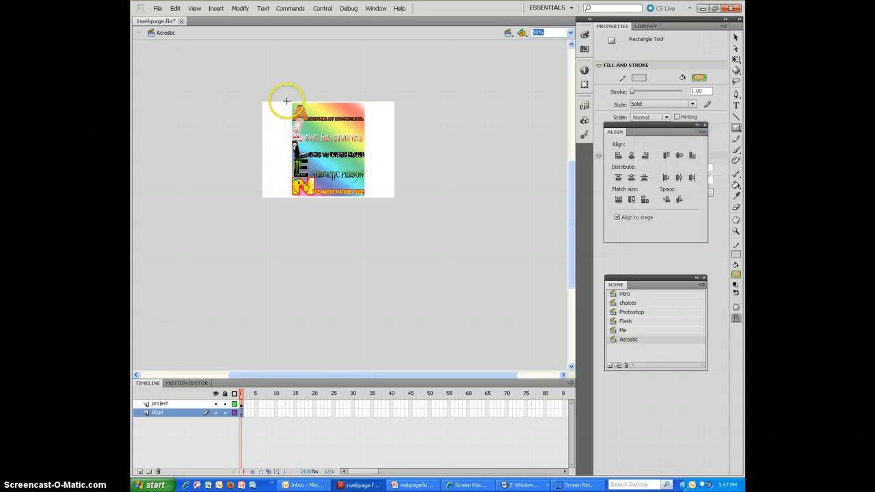
drag(261, 102, 393, 198)
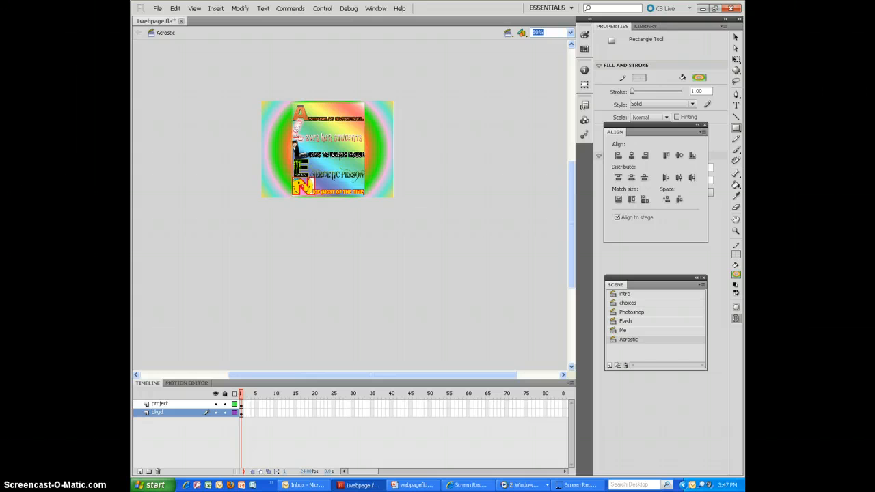
click(570, 32)
click(547, 41)
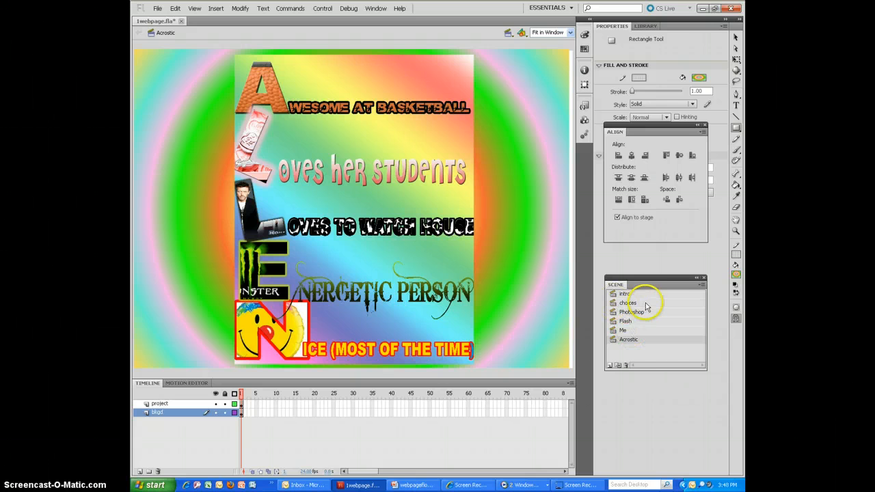
- Place the b_choices button from the library in the lower-right corner of the Acrostic stage
click(646, 27)
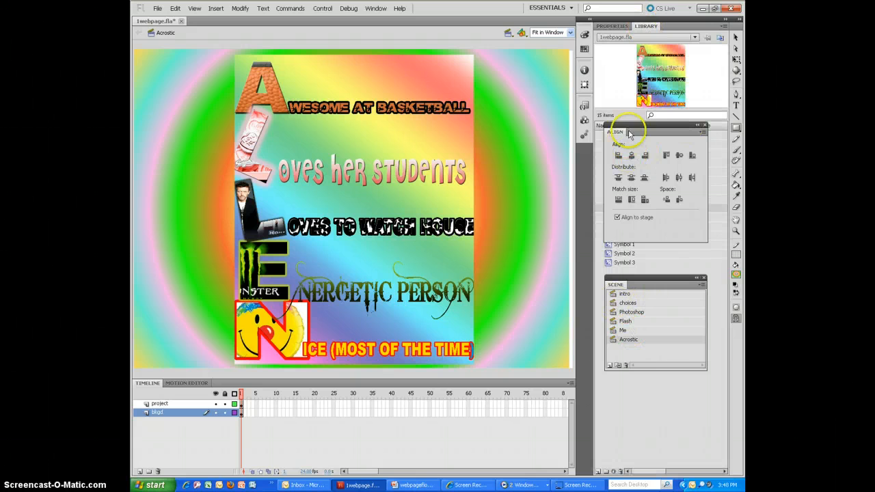
drag(621, 132, 629, 376)
click(625, 171)
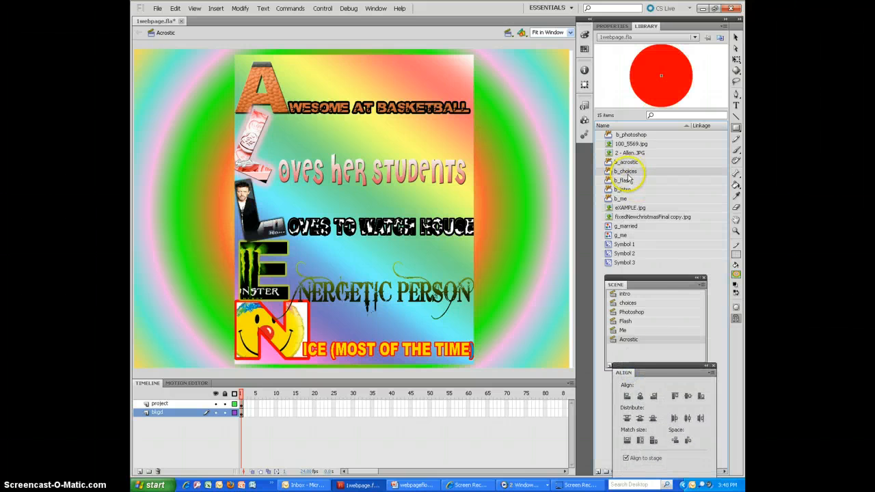
drag(667, 77, 596, 220)
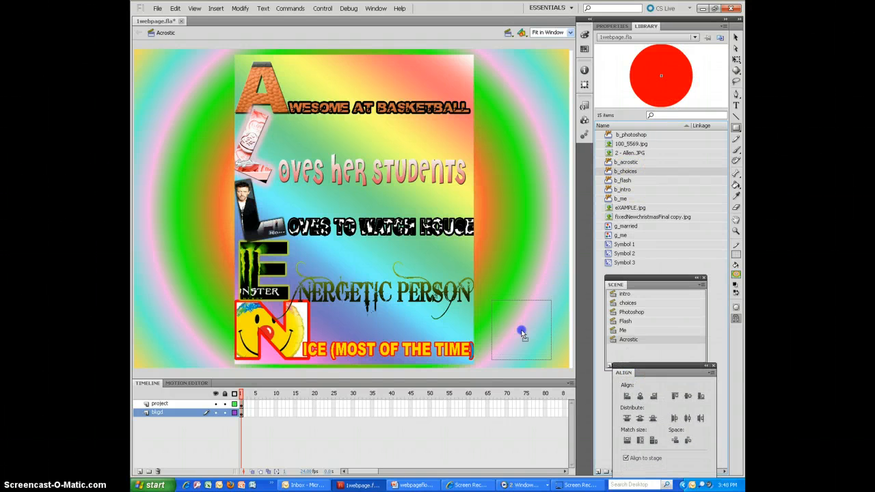
drag(521, 333, 520, 333)
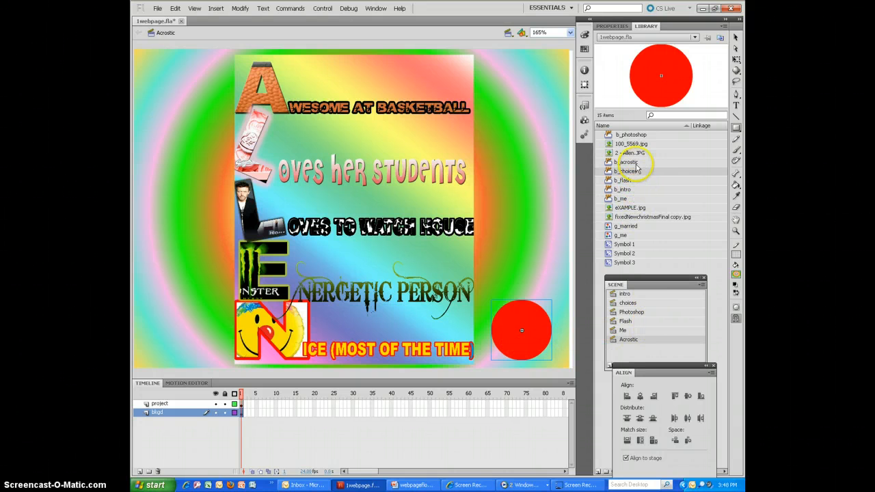
- Place the b_photoshop button in the lower-left corner of the stage and scale it to about 108 by 23 px
click(634, 135)
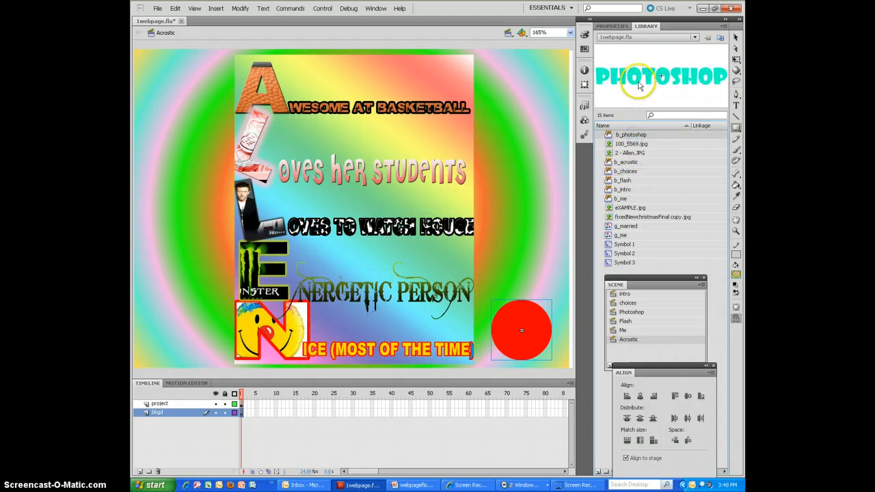
drag(639, 79, 272, 337)
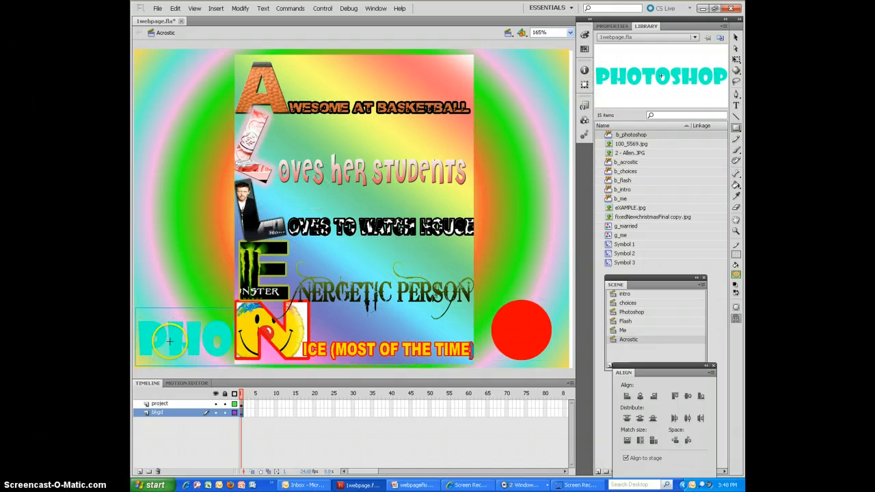
click(612, 26)
drag(639, 112, 541, 110)
click(737, 37)
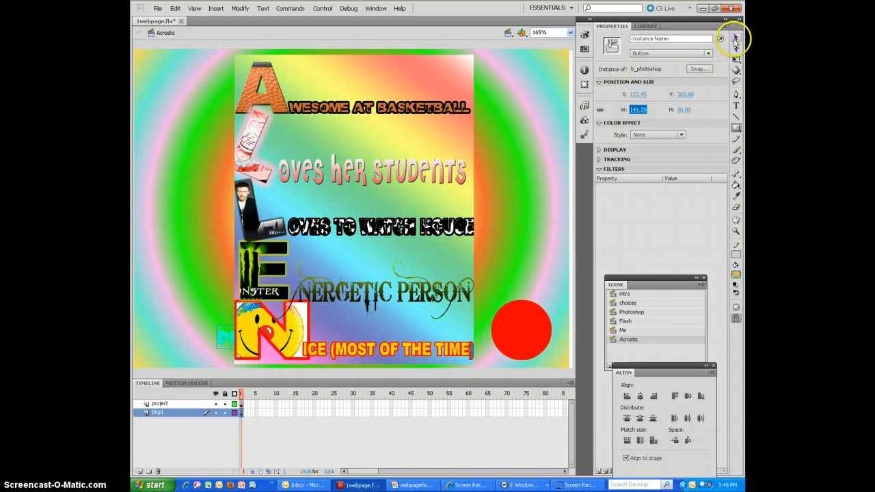
drag(230, 342, 230, 350)
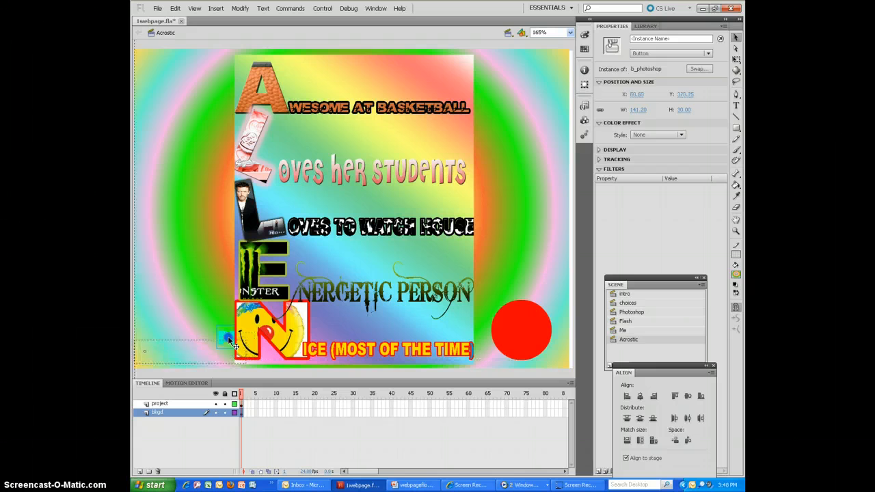
drag(639, 110, 613, 109)
click(228, 361)
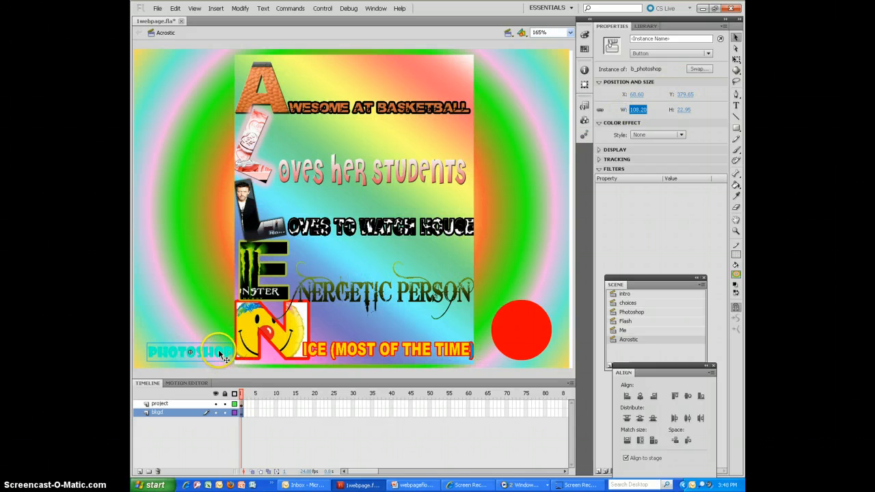
drag(220, 354, 217, 358)
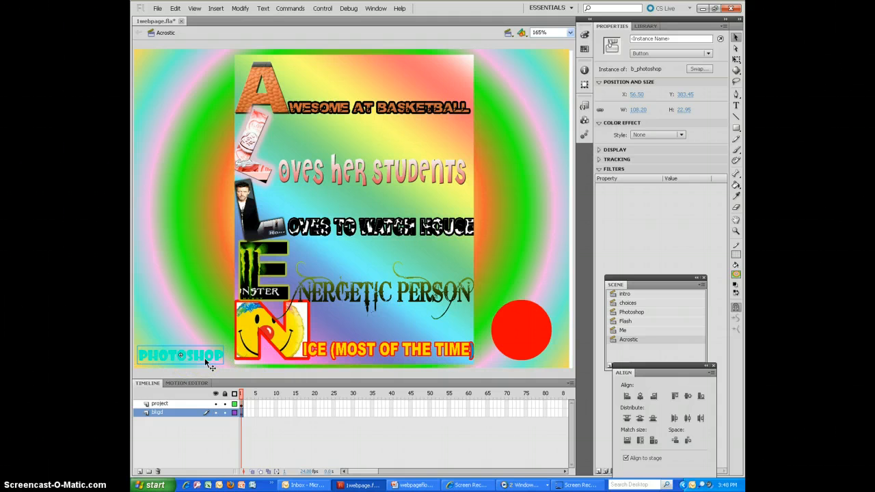
- Move both navigation buttons onto a new layer named buttons, pasting them in place
click(540, 348)
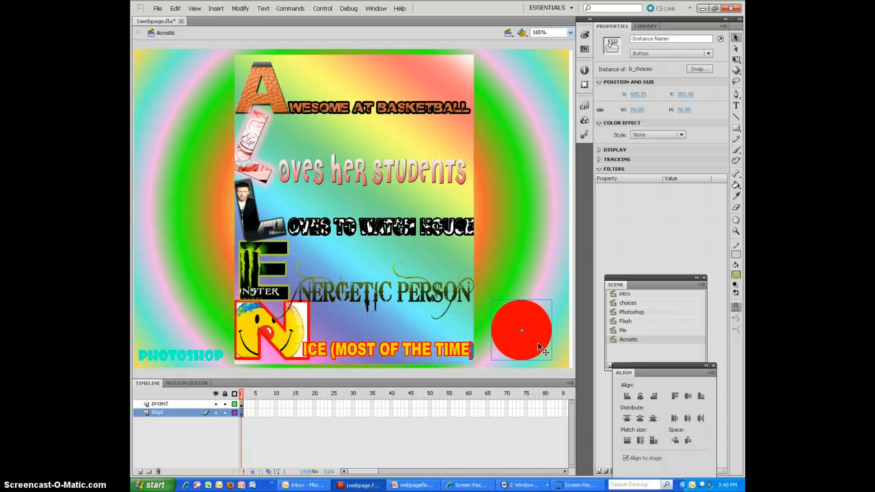
shift+click(222, 356)
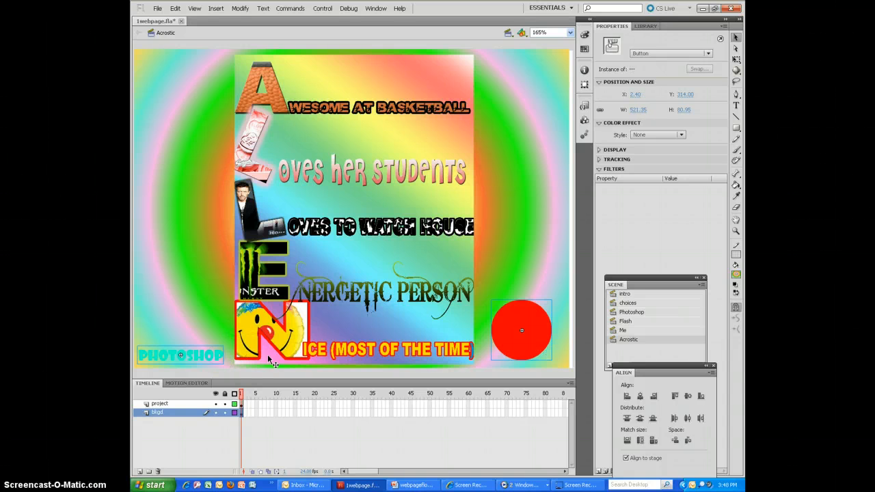
right_click(207, 363)
click(219, 209)
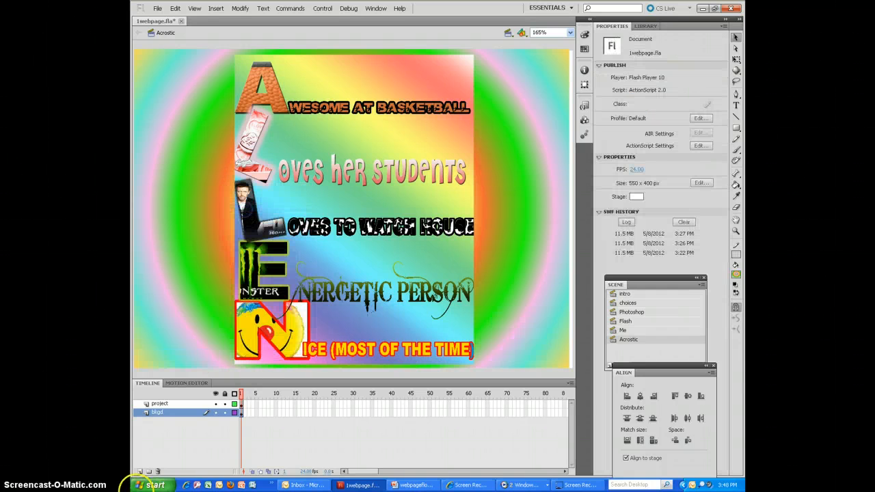
click(140, 471)
double_click(162, 413)
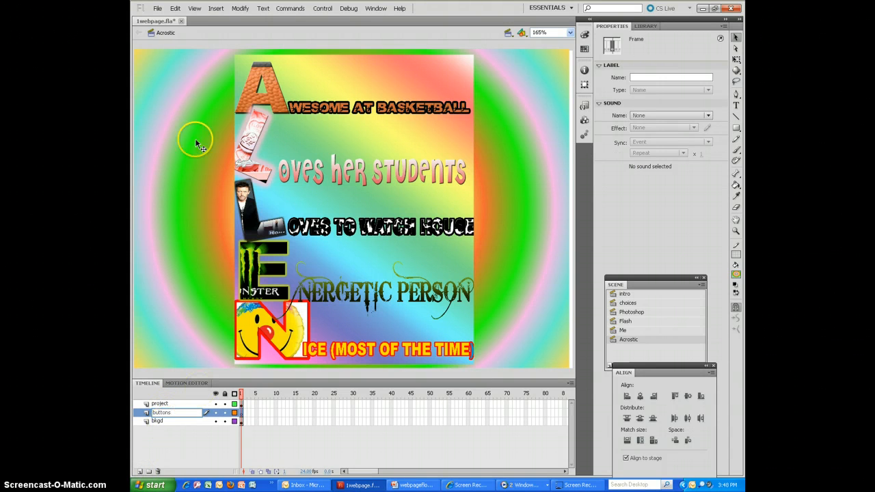
click(176, 8)
click(199, 62)
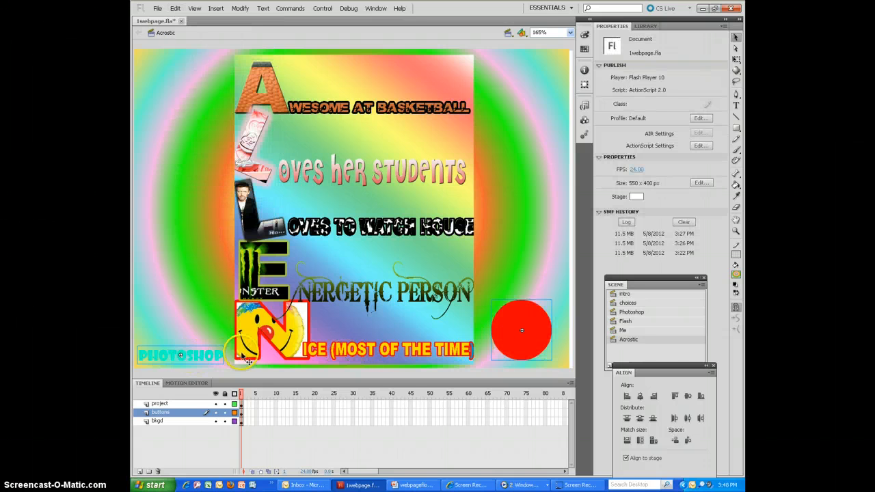
click(205, 353)
click(544, 292)
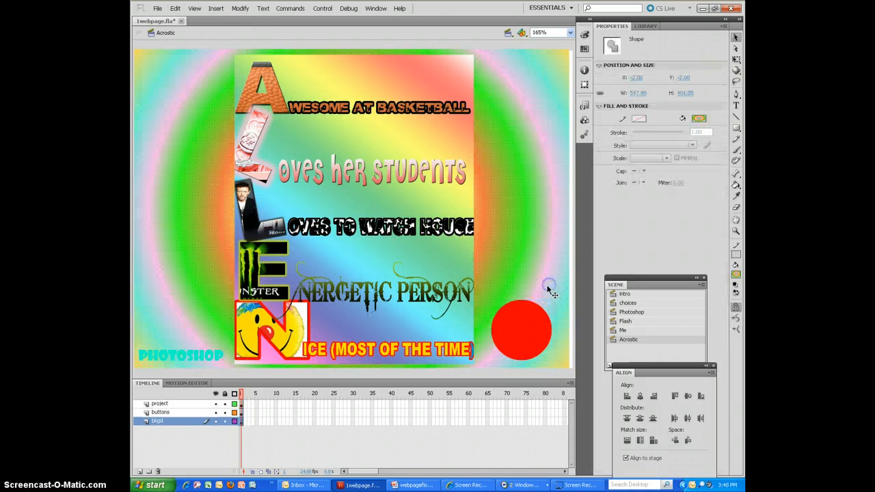
- Give the red b_choices button a goto action that plays frame 1 of the choices scene
click(527, 314)
right_click(527, 317)
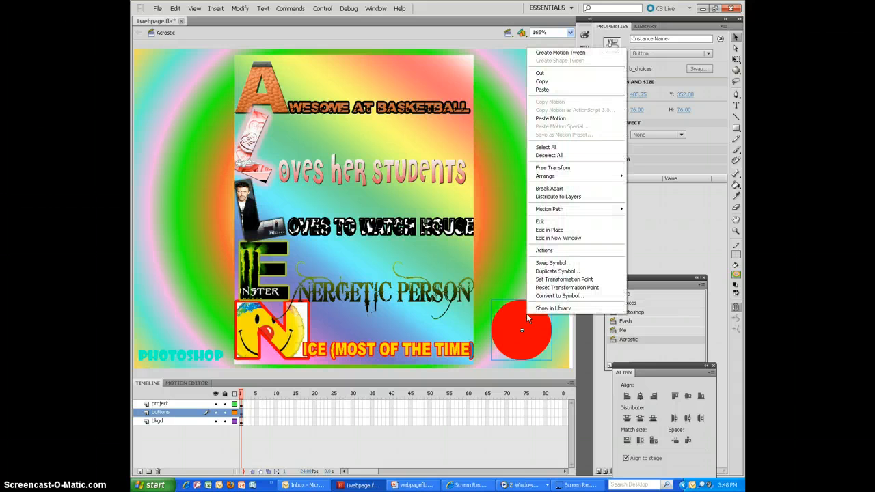
click(566, 250)
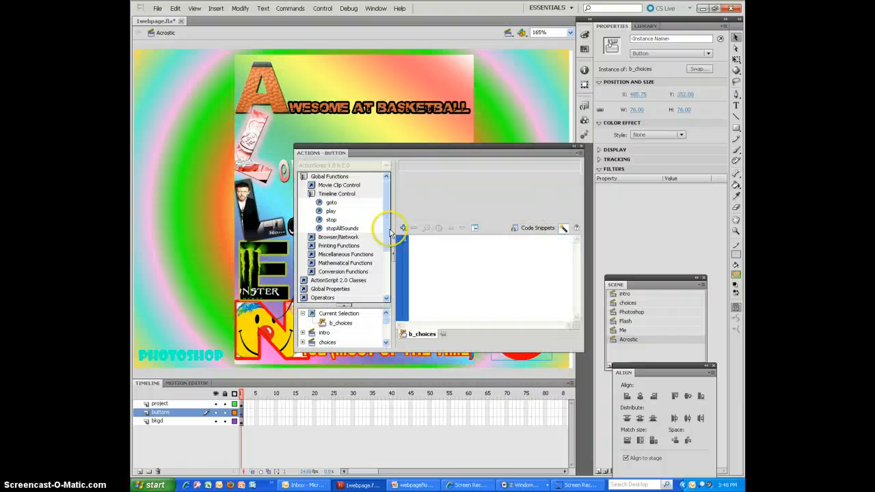
double_click(332, 203)
click(577, 192)
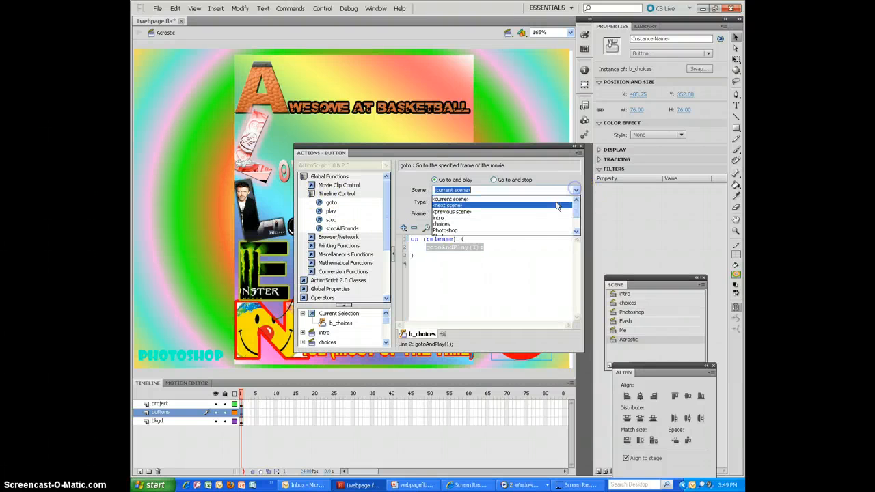
click(547, 223)
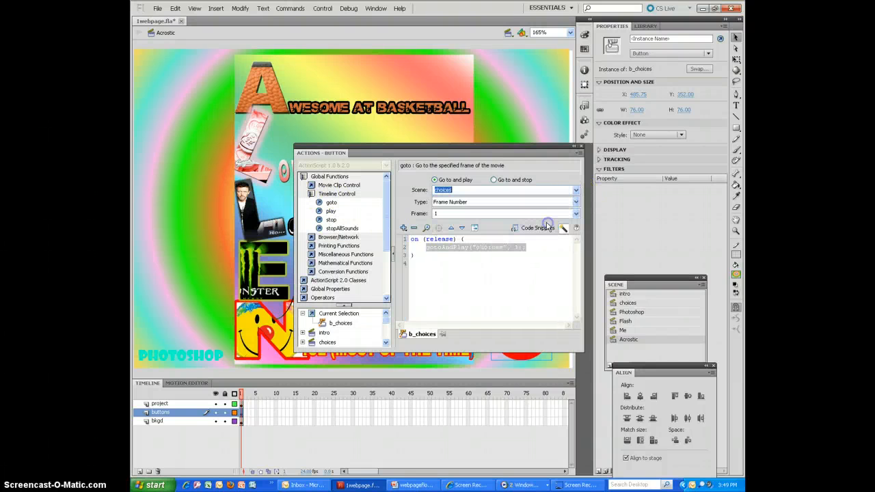
- Give the b_photoshop button a goto action that plays frame 1 of the Photoshop scene
click(212, 357)
double_click(332, 202)
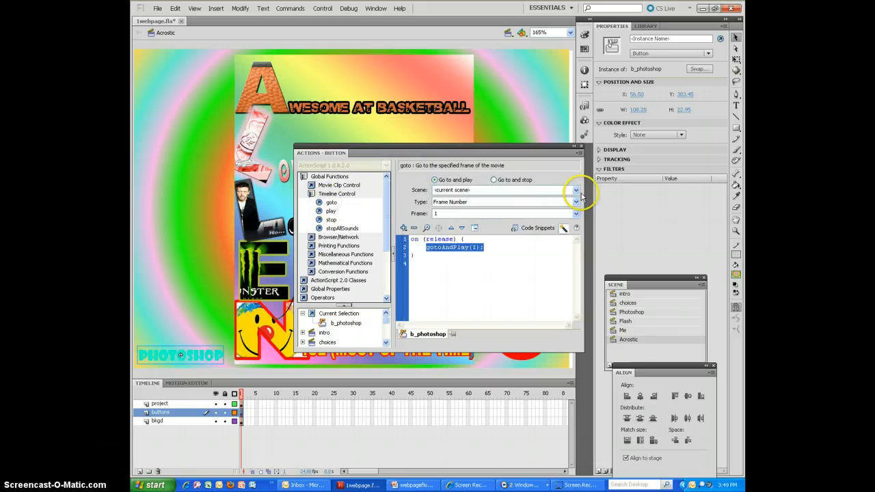
click(576, 190)
click(563, 231)
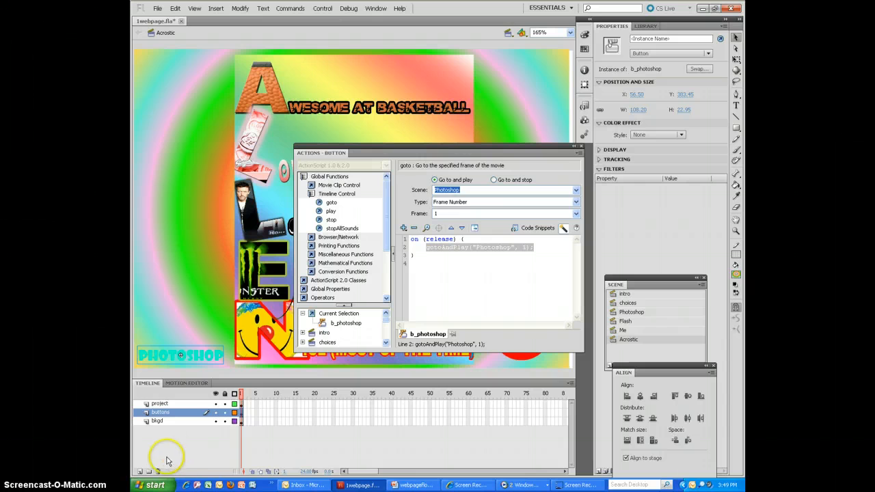
- Add a layer named stop to the Acrostic scene and put a stop action on its first frame
click(140, 471)
double_click(160, 413)
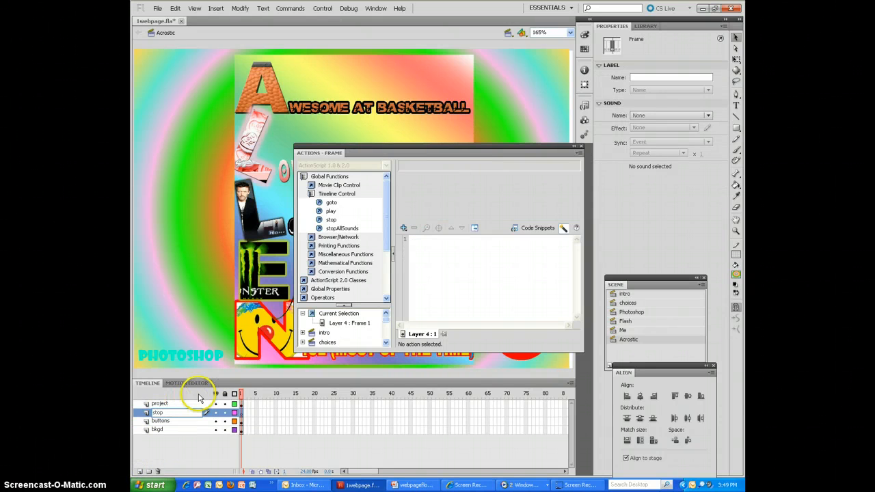
click(242, 413)
click(332, 220)
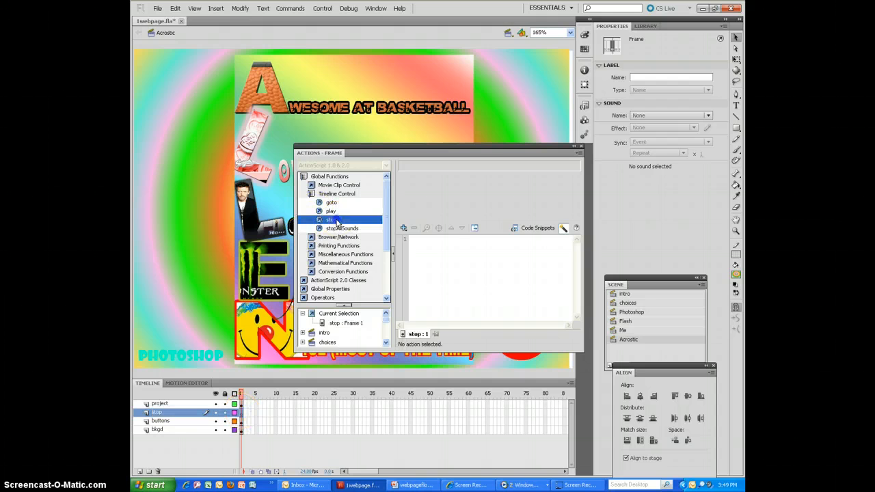
double_click(334, 220)
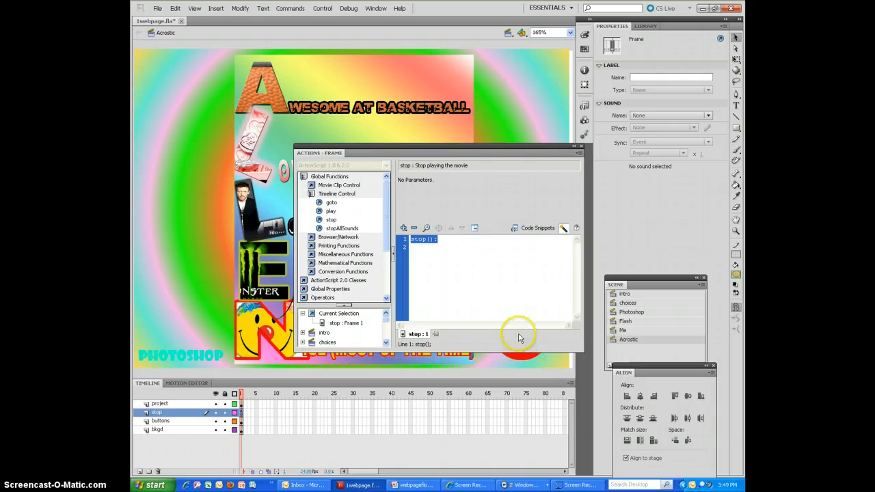
- Add a layer named stop to the Photoshop scene and put a stop action on its first frame
click(632, 311)
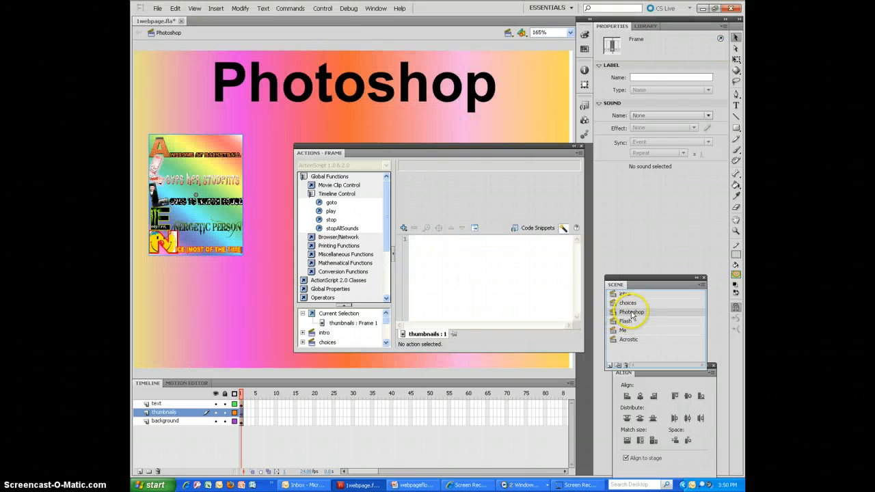
click(139, 471)
double_click(161, 412)
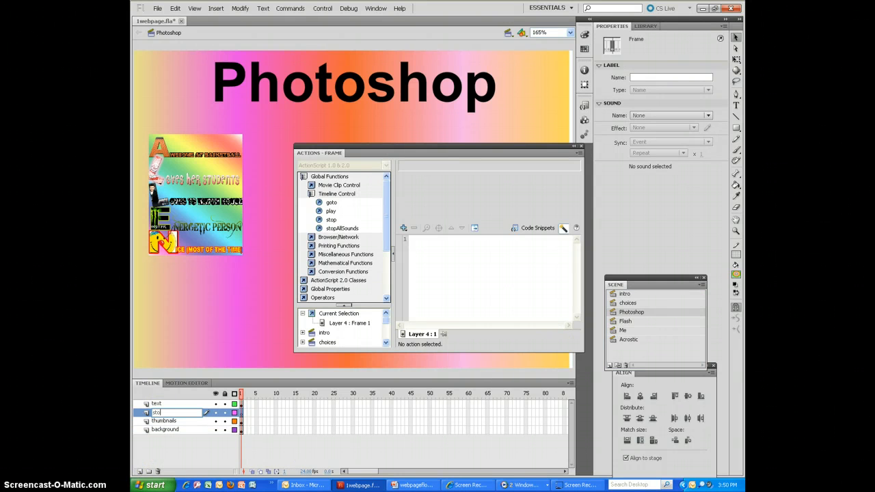
click(241, 413)
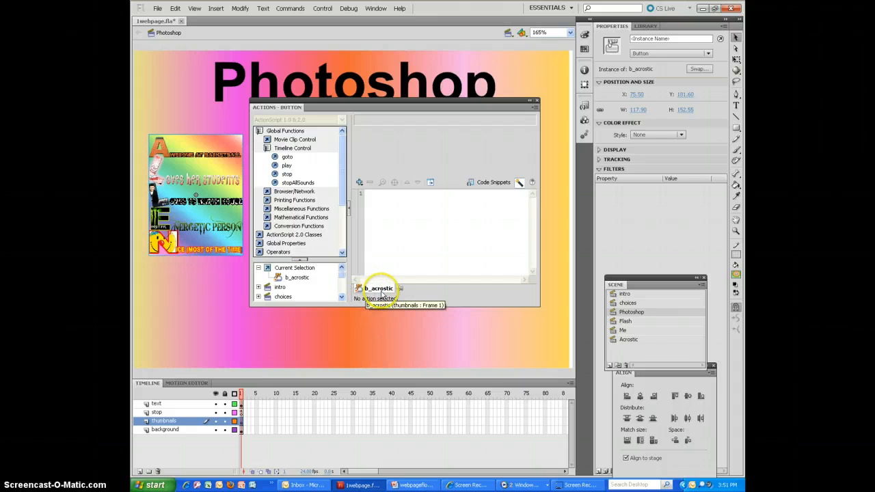
- Give the b_acrostic thumbnail button a goto action that plays frame 1 of the Acrostic scene
click(288, 156)
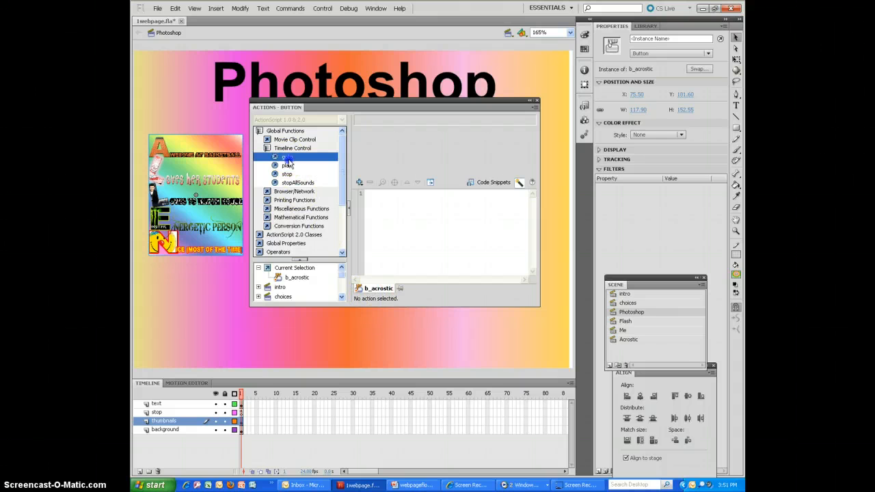
double_click(287, 156)
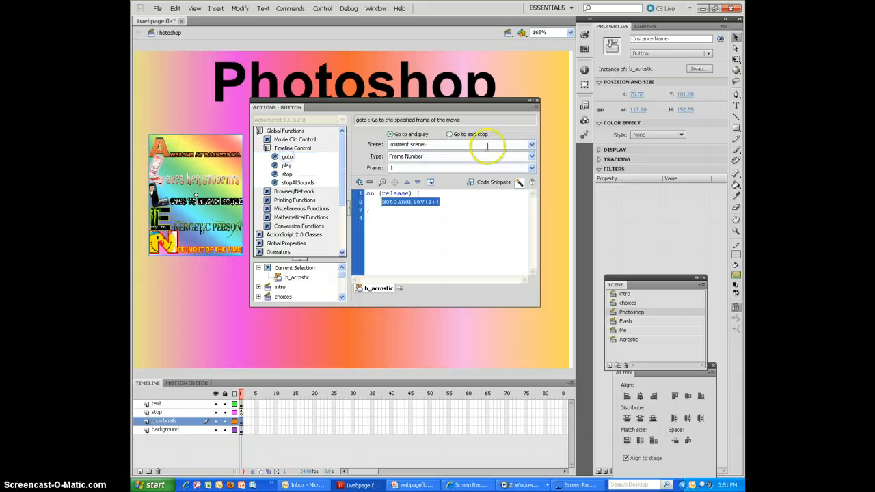
click(531, 147)
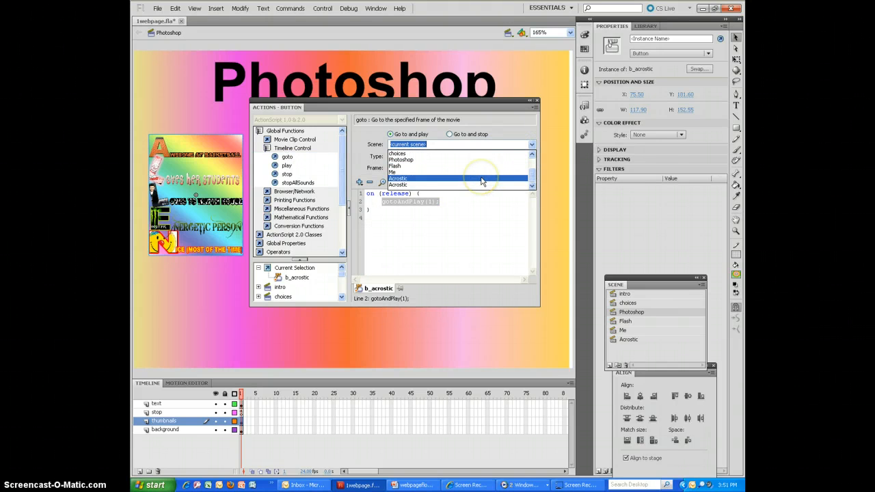
click(472, 179)
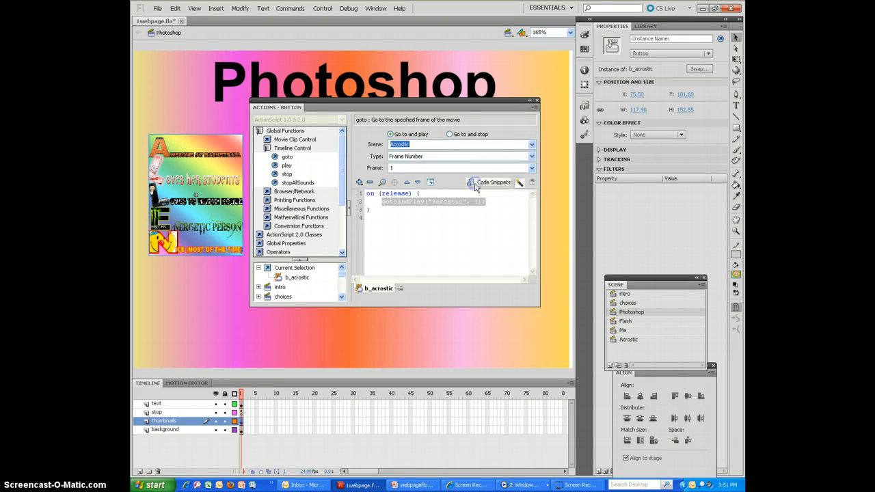
- Test the movie, enlarge its window, and navigate through the choices and Photoshop scenes to the Acrostic scene
click(322, 8)
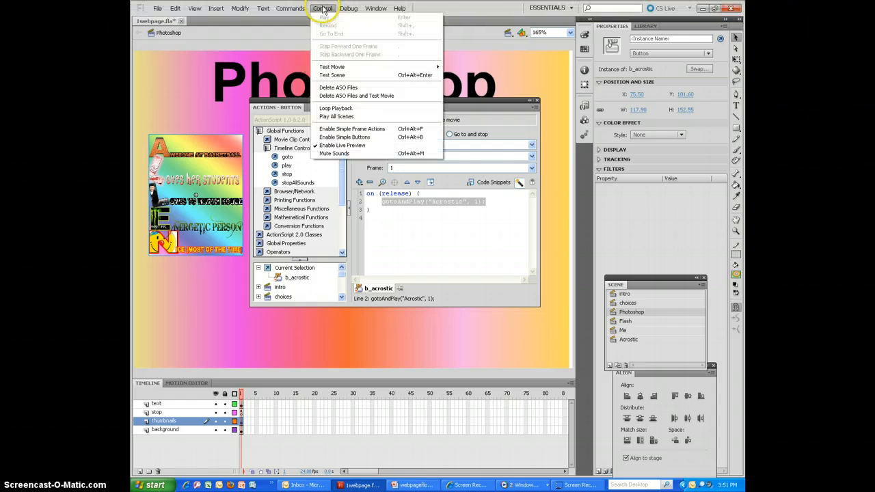
mouse_move(383, 66)
click(454, 67)
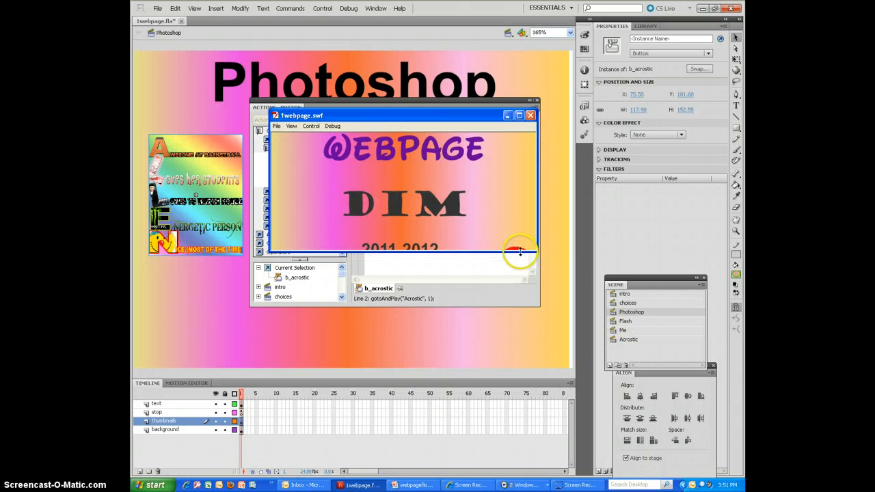
drag(519, 251, 520, 338)
click(518, 311)
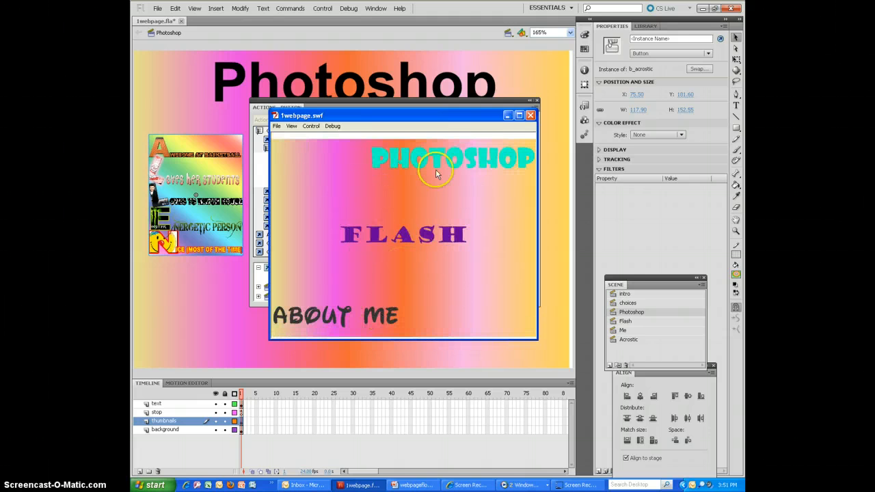
click(454, 164)
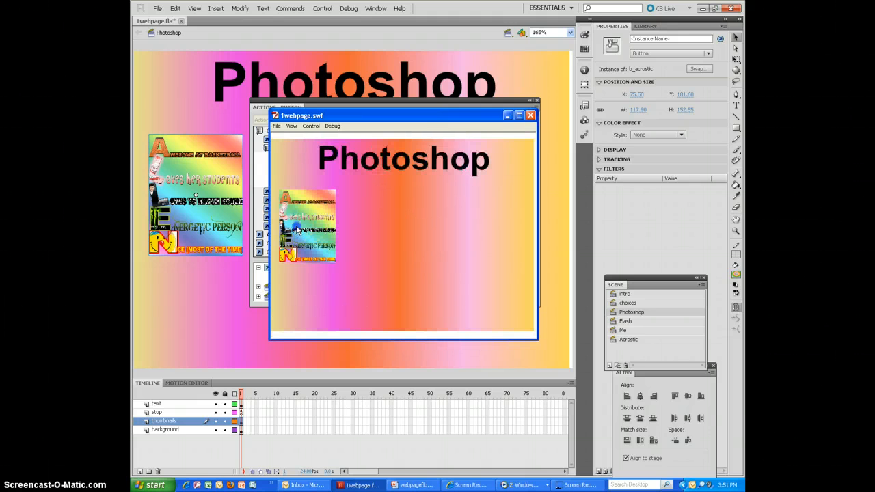
click(297, 229)
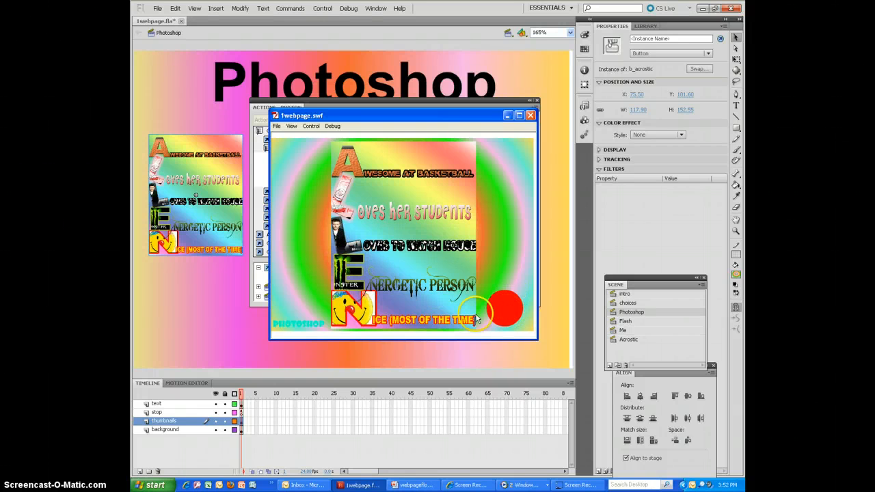
- Try the Acrostic scene's Photoshop button, reopen the scene from its thumbnail, and try the red choices button
click(309, 325)
click(308, 247)
click(511, 314)
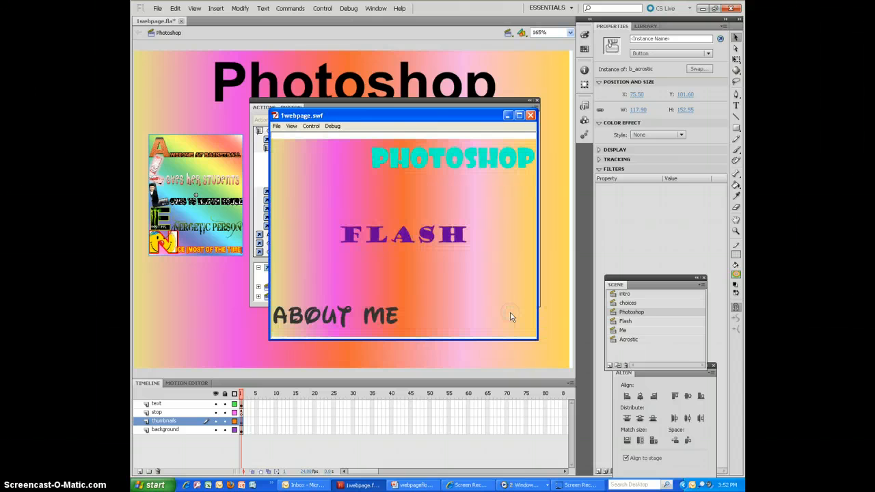